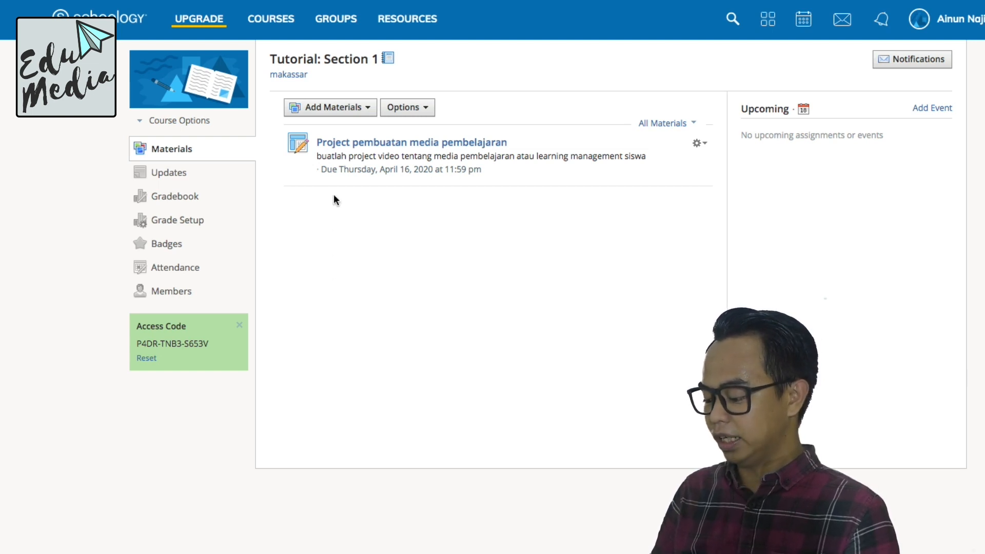
Start a new test/quiz in the course materials named "Tes Unit 1. Gaya" with a due date of 4/30/20
left_click(348, 114)
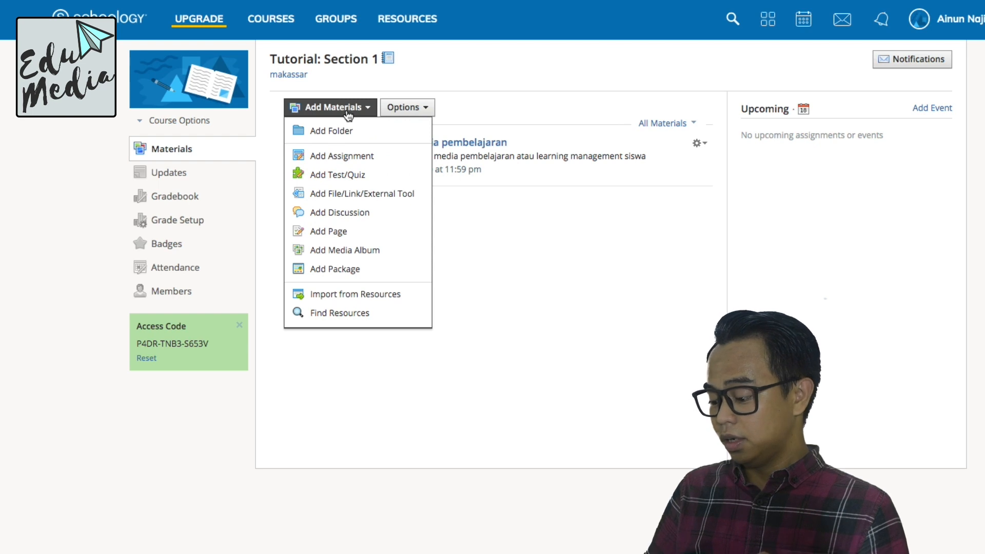
left_click(348, 177)
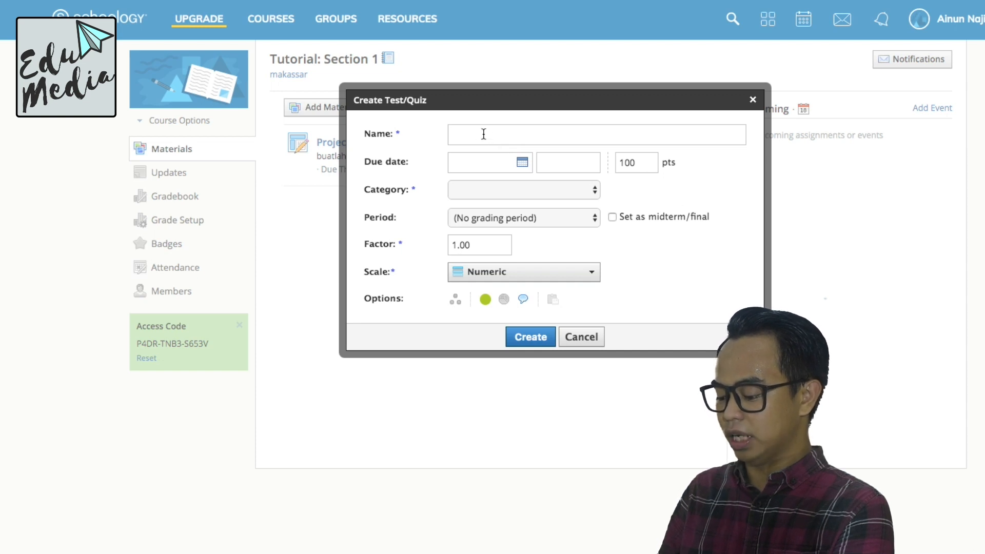
type("Tes Unit ")
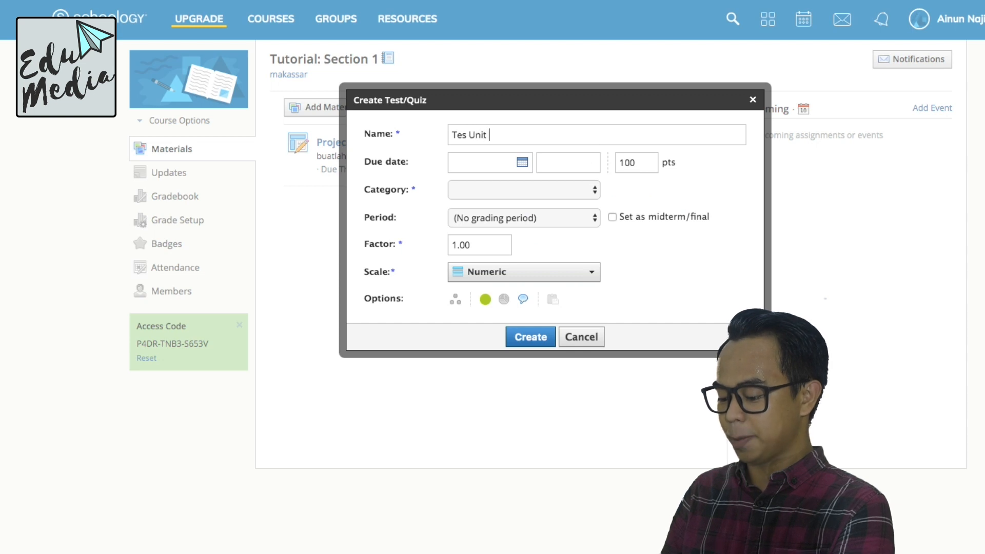
type("1. Gaya")
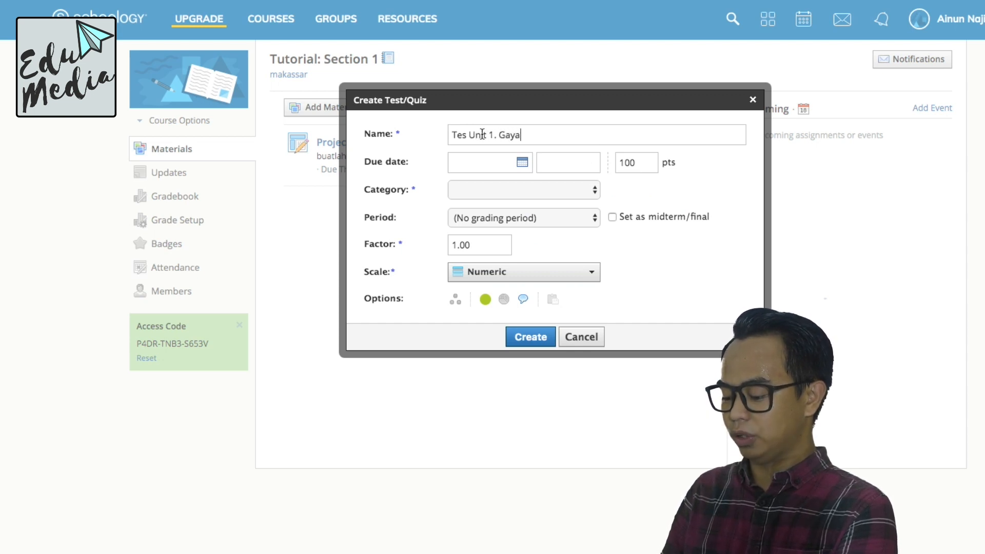
left_click(522, 162)
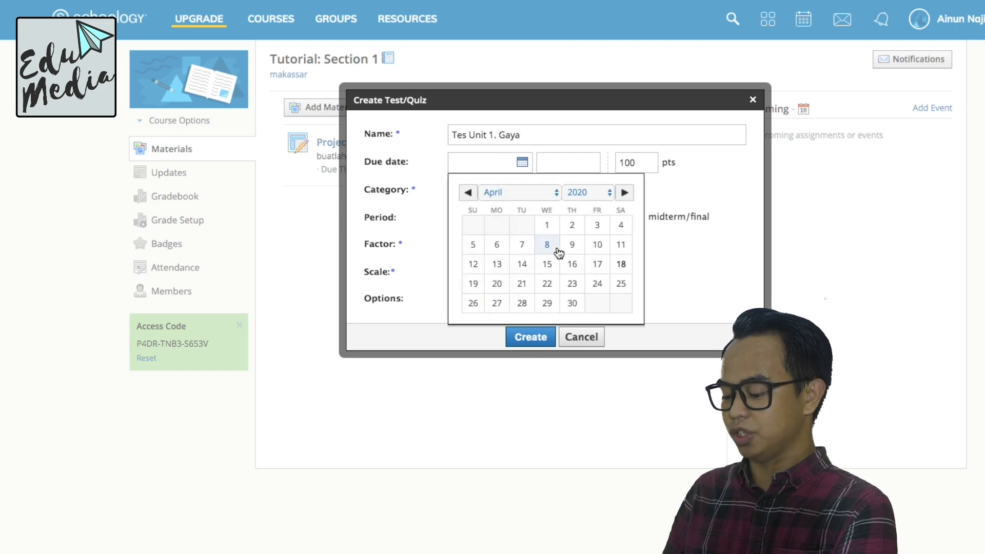
left_click(572, 303)
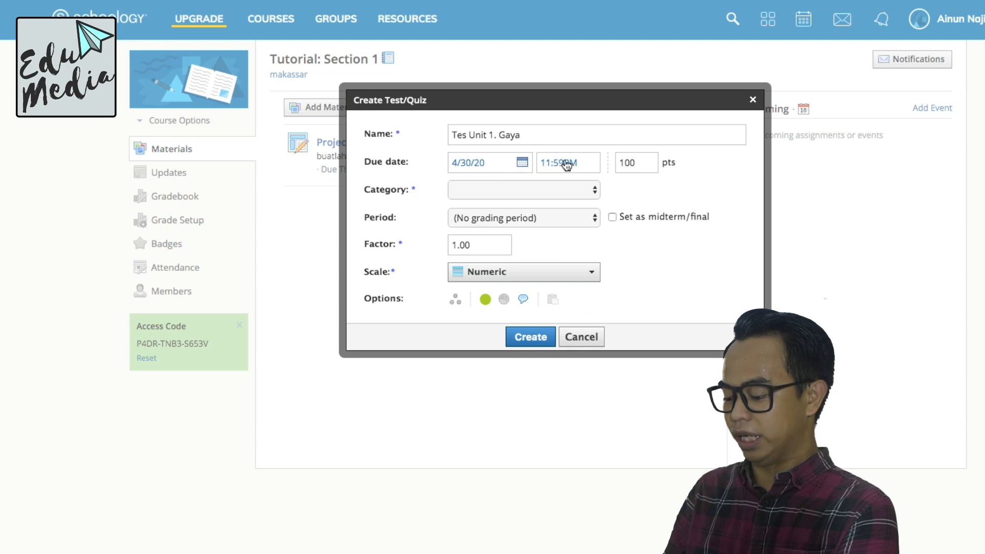
left_click_drag(645, 162, 623, 163)
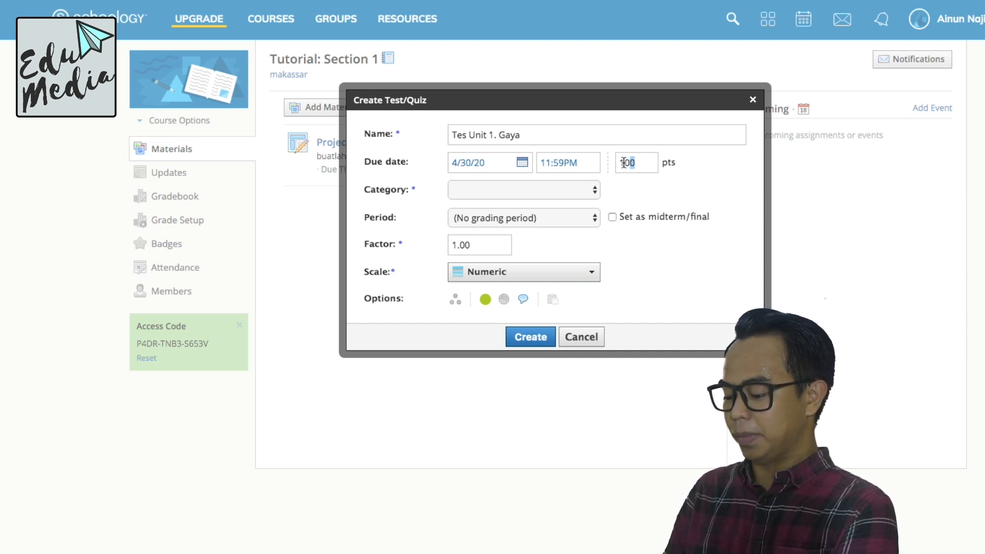
left_click_drag(624, 163, 619, 163)
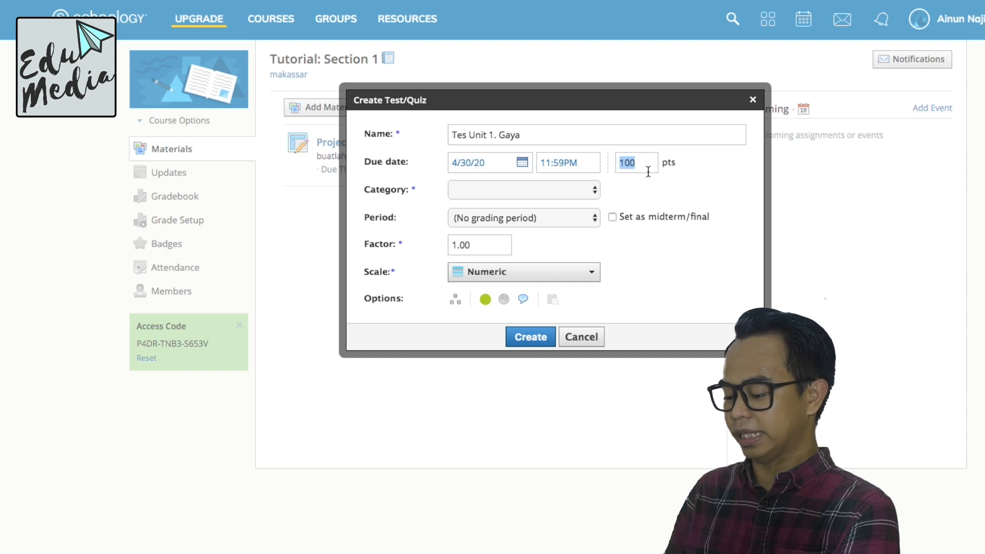
key("XF86AudioRaiseVolume")
key("XF86AudioRaiseVolume")
key("XF86AudioRaiseVolume")
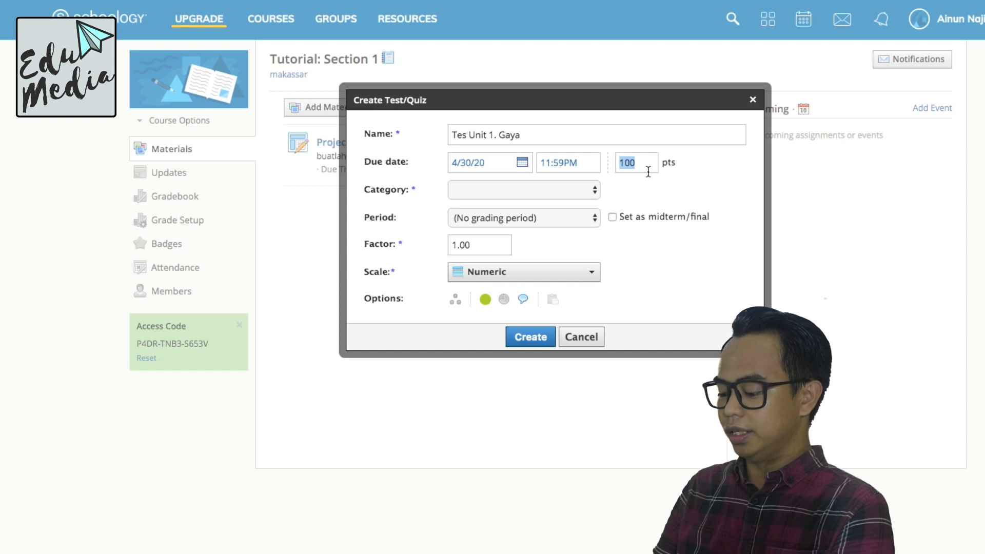
Create a new grading category named "Tes" for the test
left_click(547, 192)
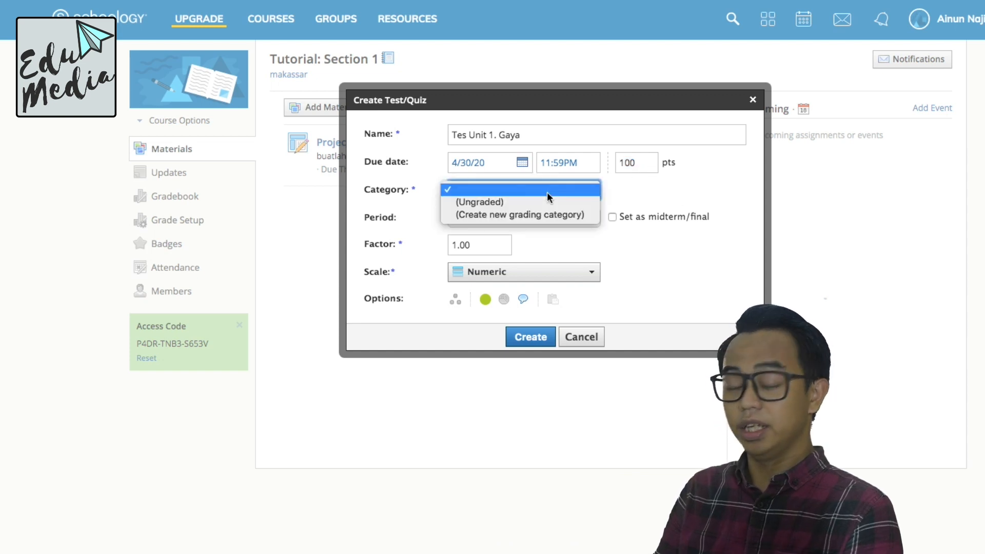
left_click(506, 216)
left_click(484, 194)
type("Tes")
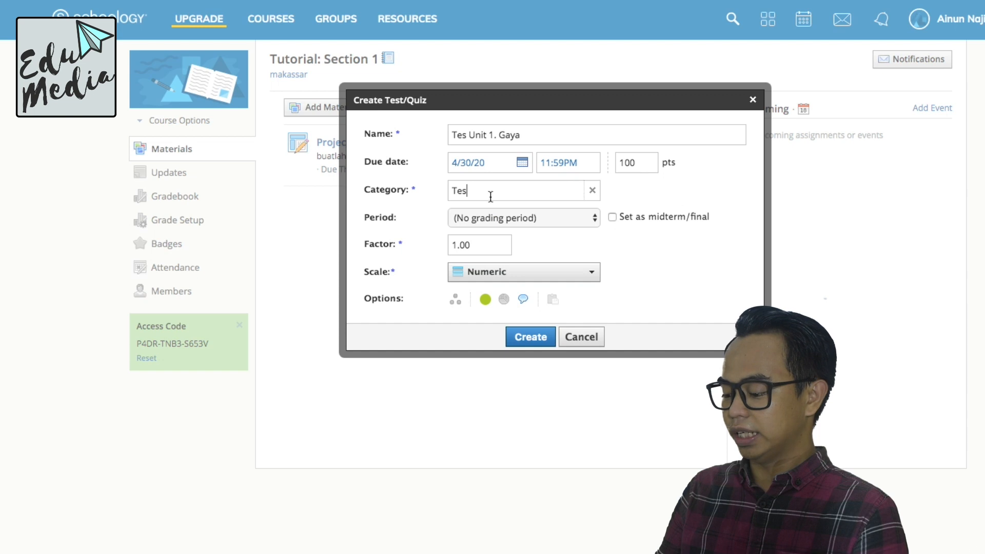
Keep the test without a grading period and choose the Numeric scale
left_click(561, 217)
left_click(565, 222)
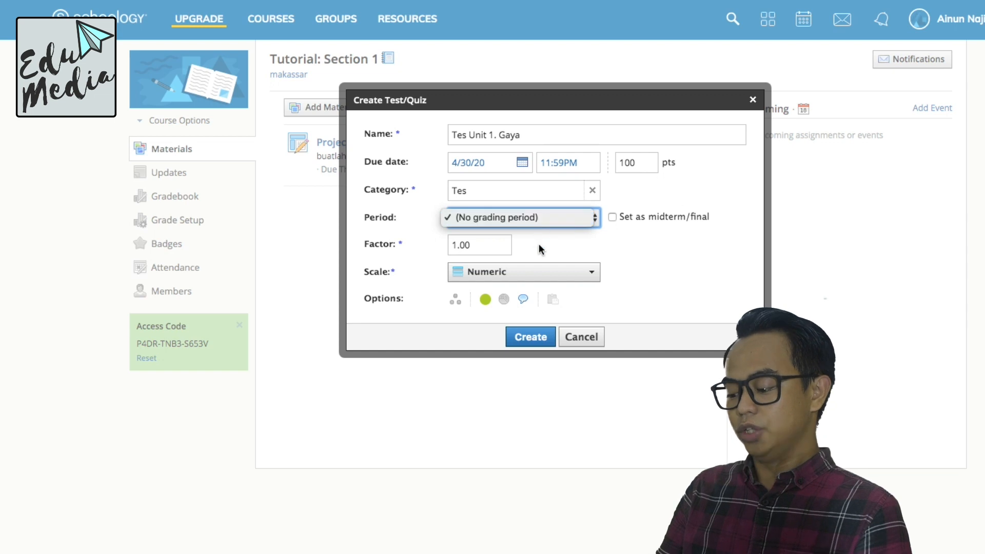
left_click(534, 273)
left_click(534, 273)
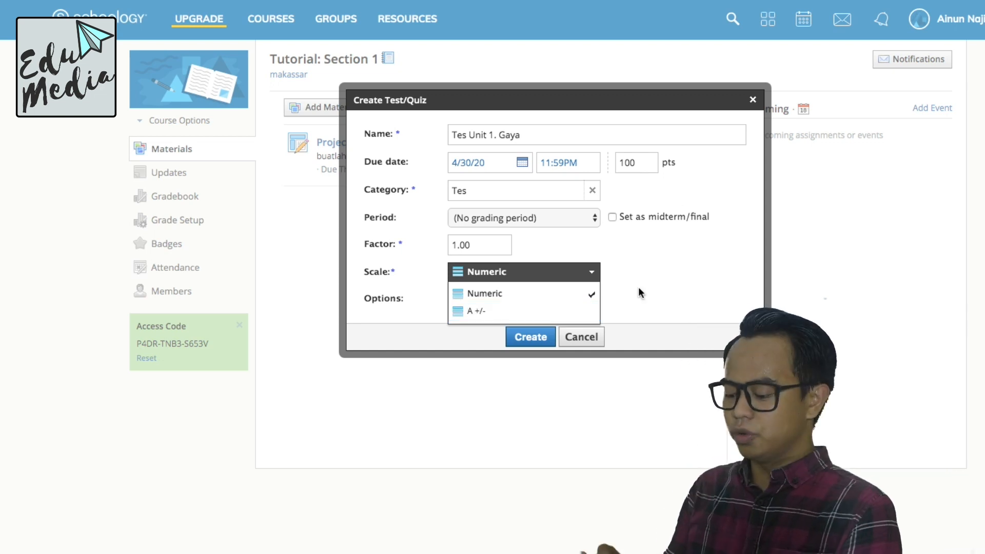
left_click(522, 291)
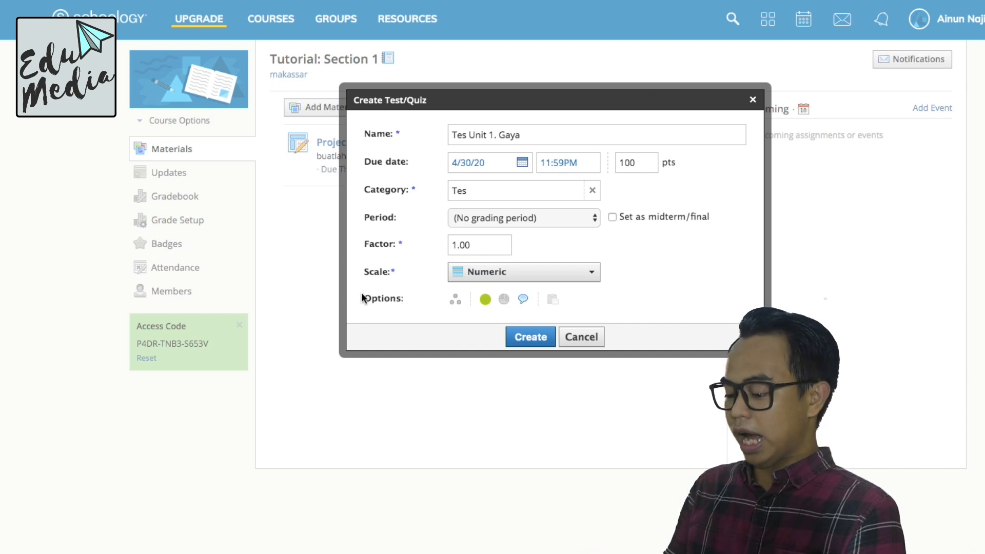
Enable individual assignment, try entering a student's name as assignee, and create the test
left_click(455, 302)
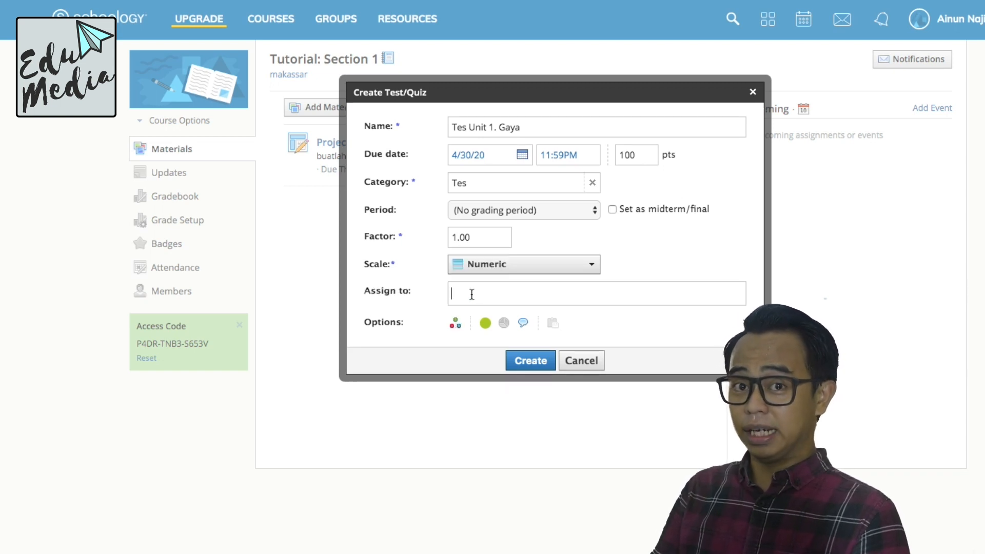
type("Budi")
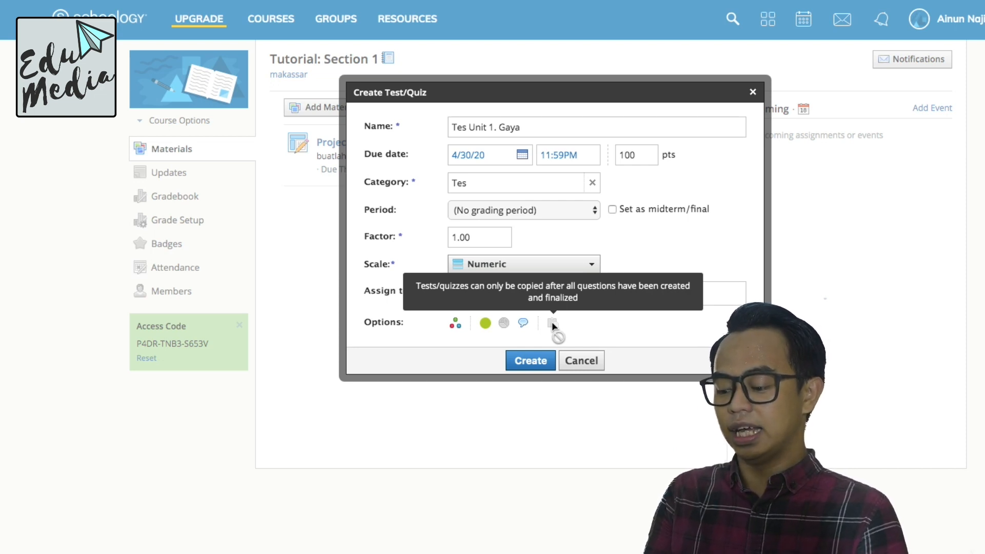
left_click(528, 361)
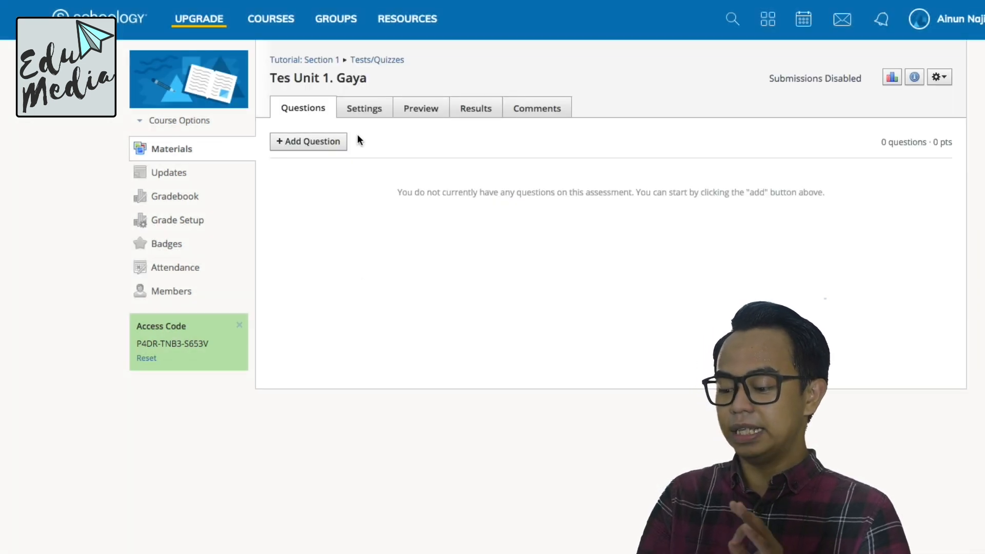
left_click_drag(268, 78, 371, 77)
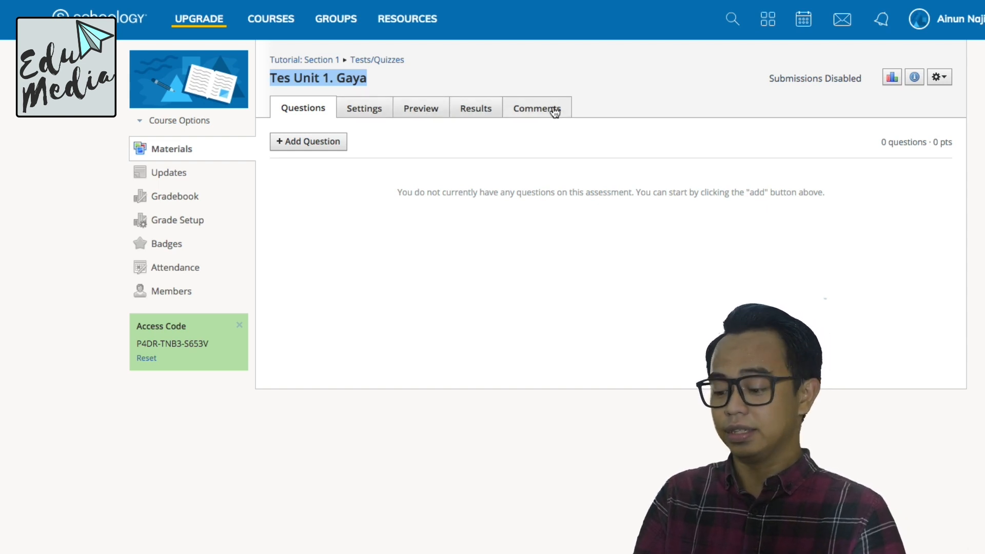
left_click(299, 149)
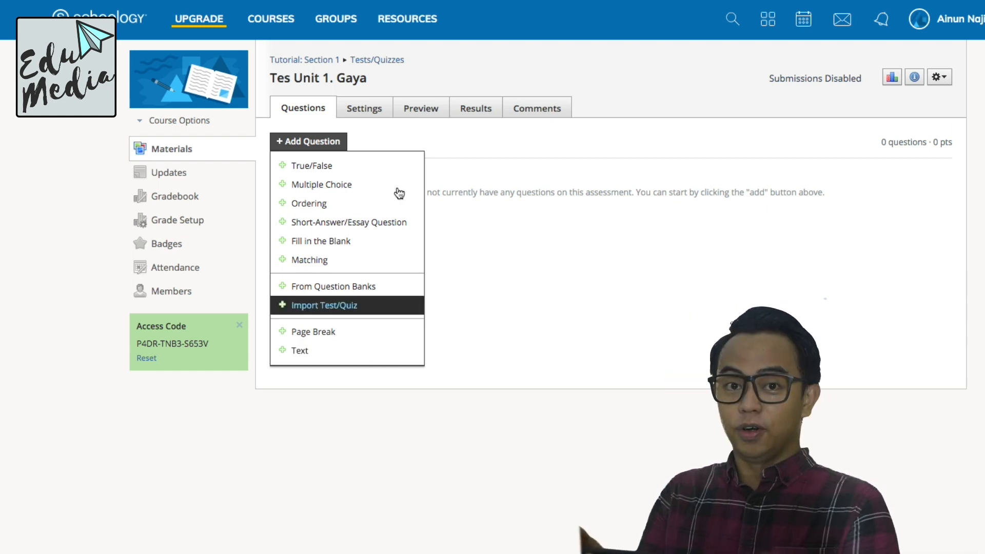
left_click(392, 138)
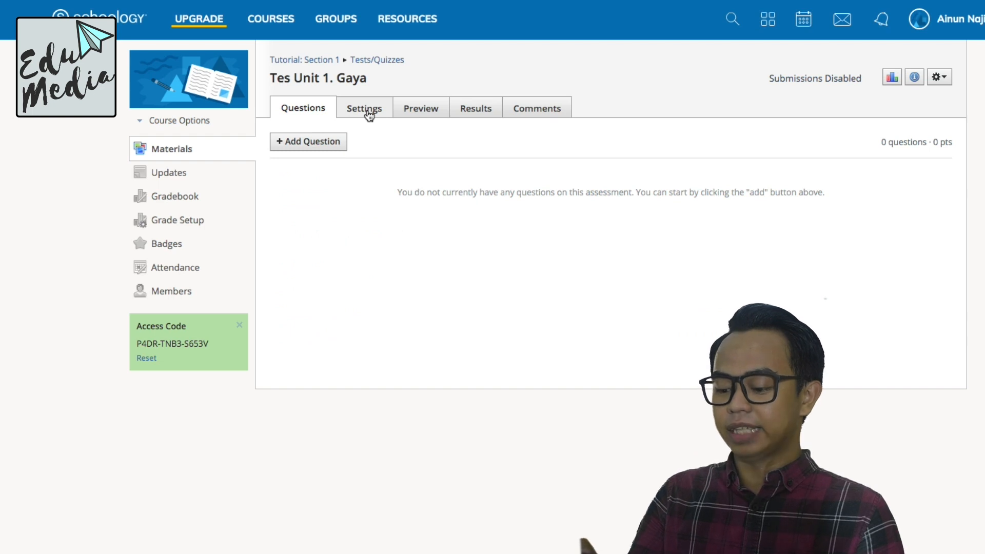
Enter the instructions "Kerjakanlah pertanyaan berikut dengan benar!" in the test's settings
left_click(369, 114)
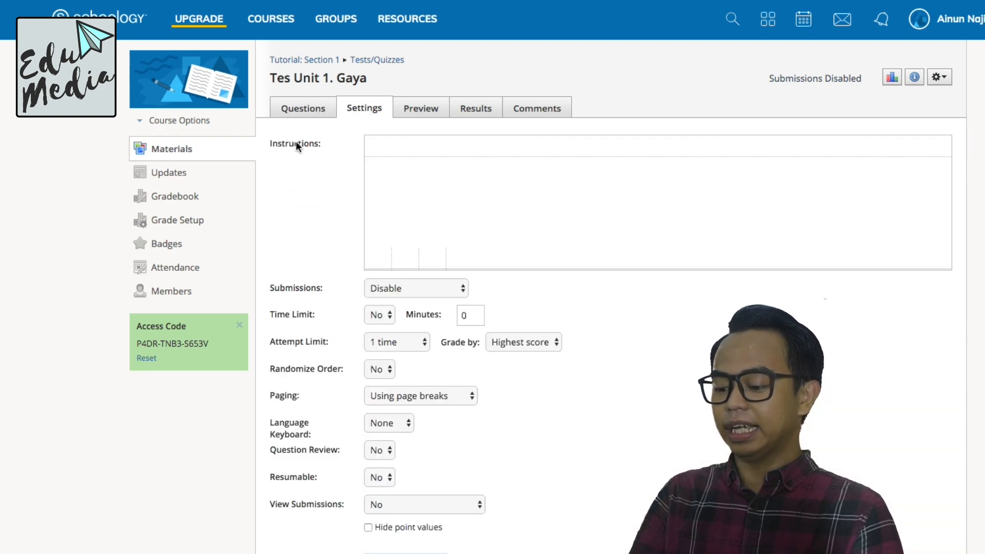
left_click(383, 174)
type("Kerjakanlah pertanyaan berikut dengan benar!")
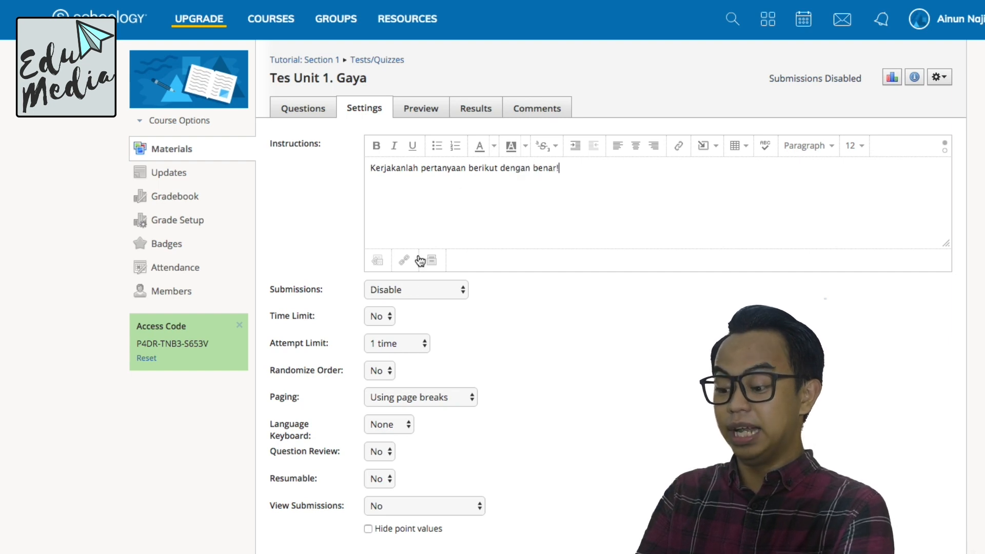
Keep submissions disabled and enable a time limit of 40 minutes for the test
left_click(407, 286)
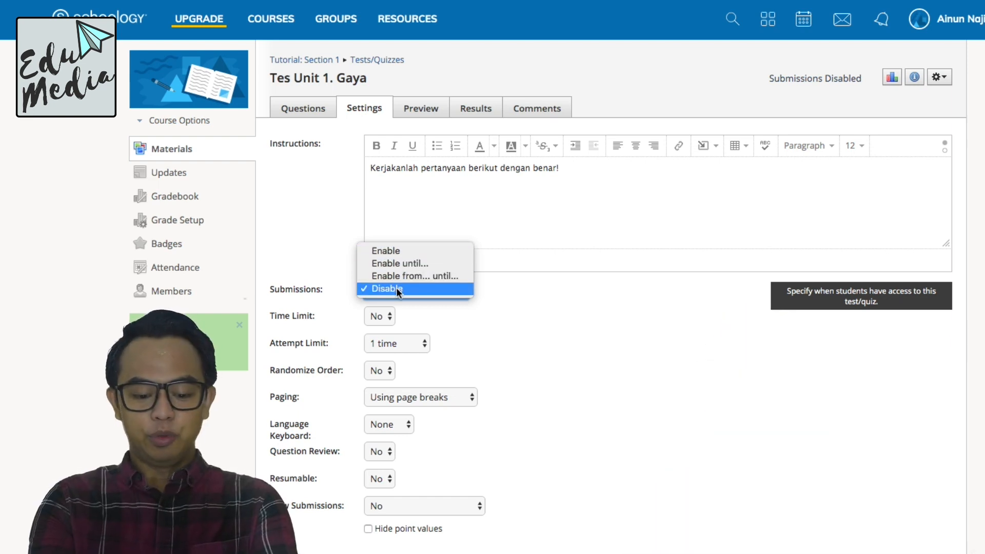
left_click(405, 318)
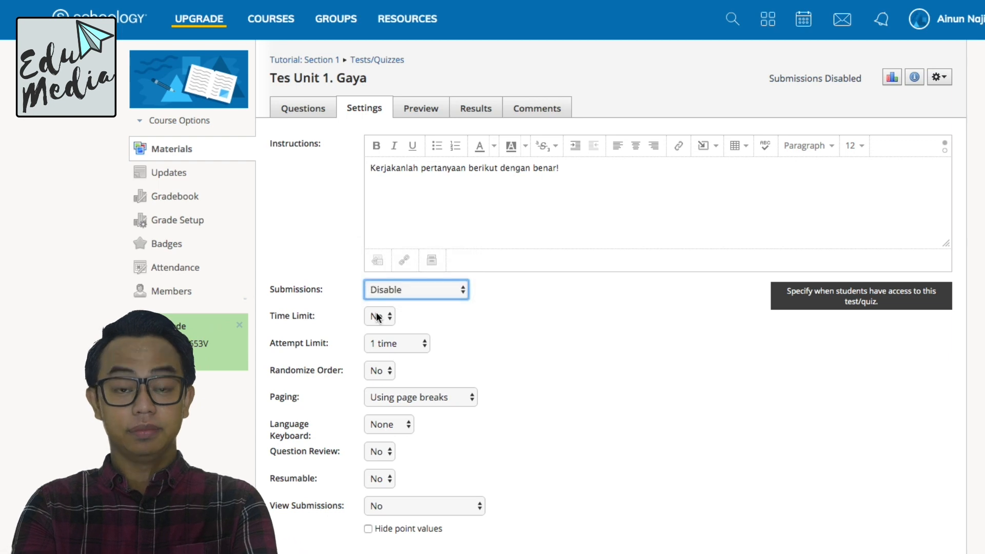
left_click(377, 317)
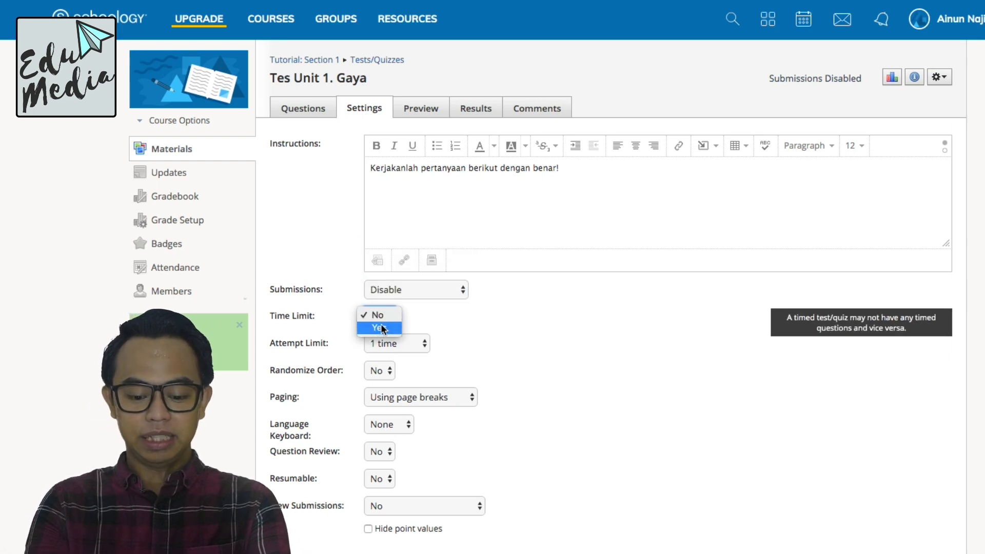
left_click(382, 329)
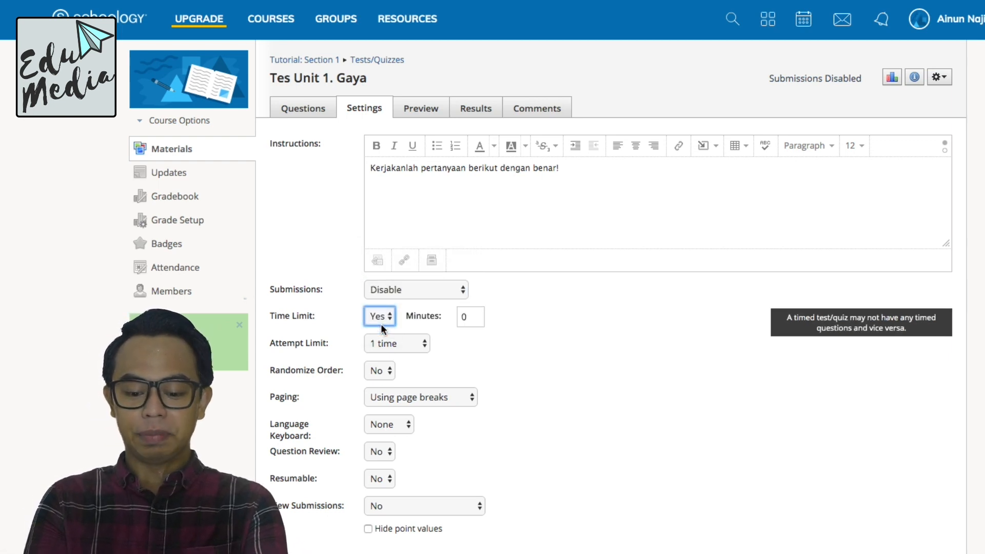
left_click(478, 315)
key("BackSpace")
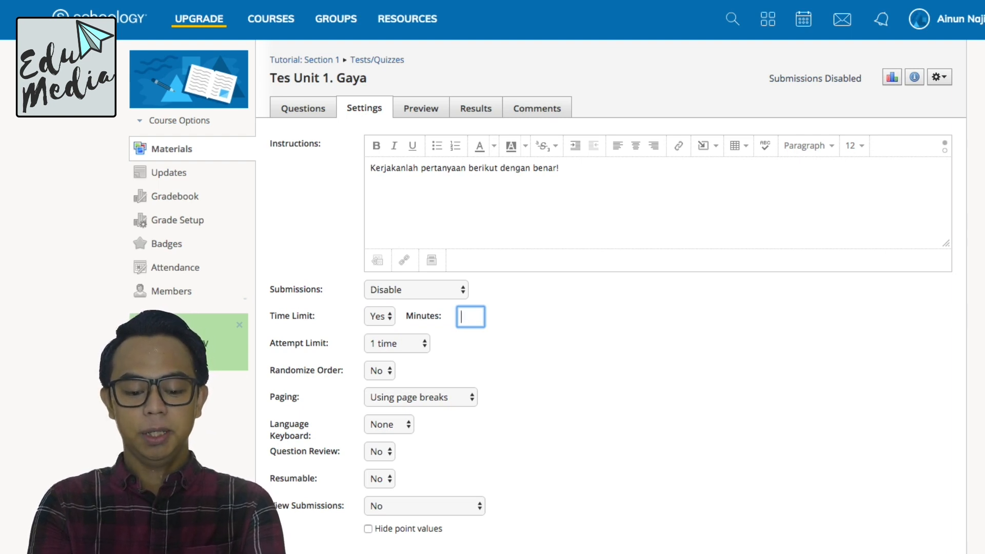
type("40")
left_click(483, 348)
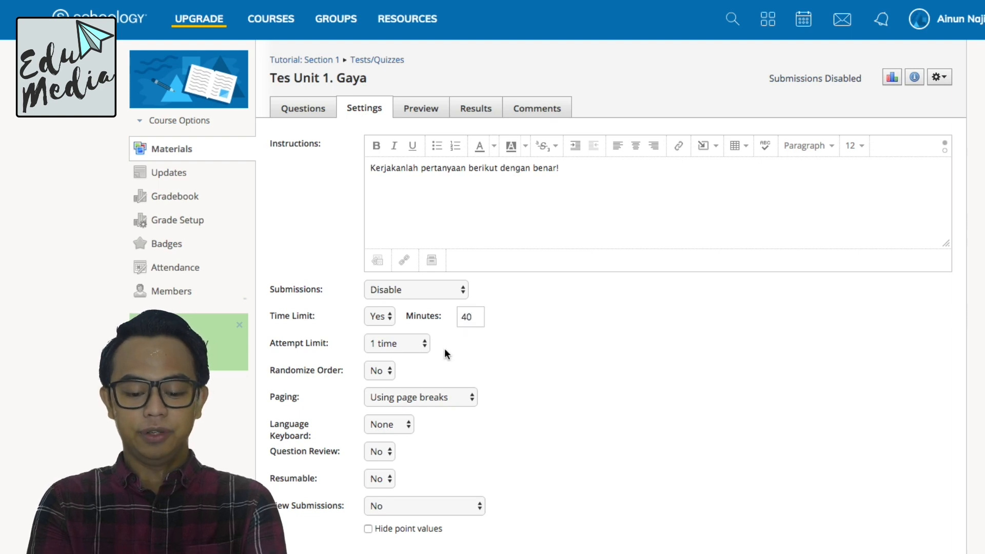
Try an attempt limit of 5 times and switch it back to 1 time
left_click(409, 346)
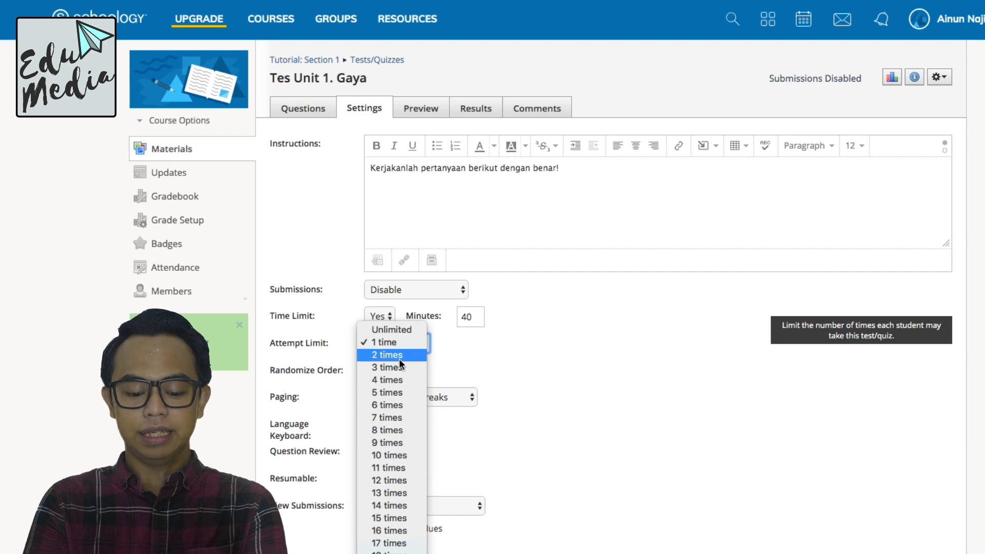
left_click(399, 393)
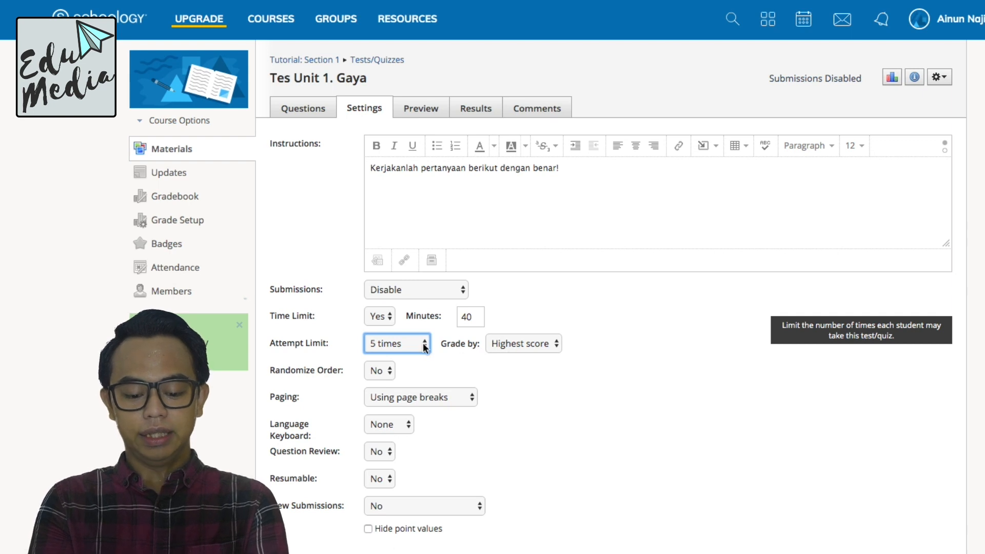
left_click(401, 344)
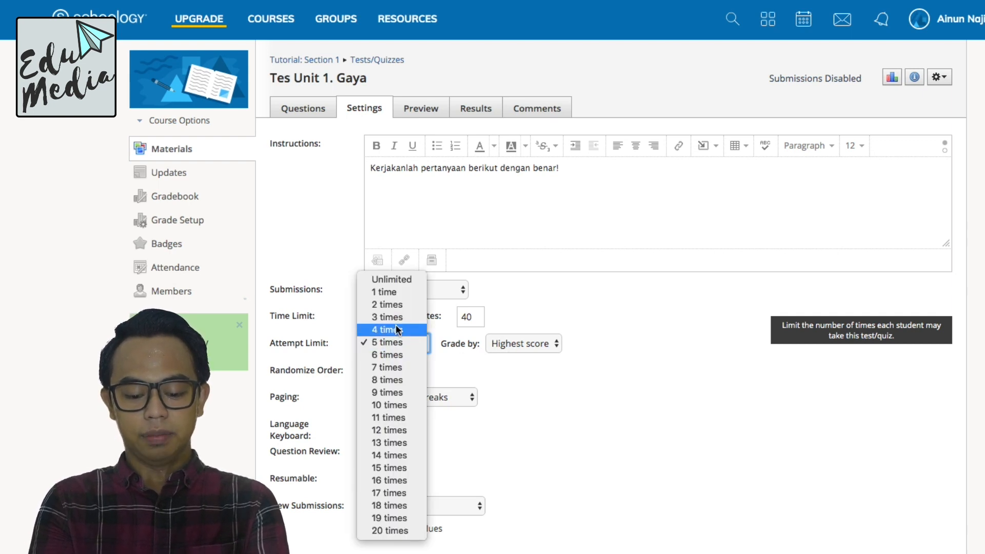
left_click(389, 293)
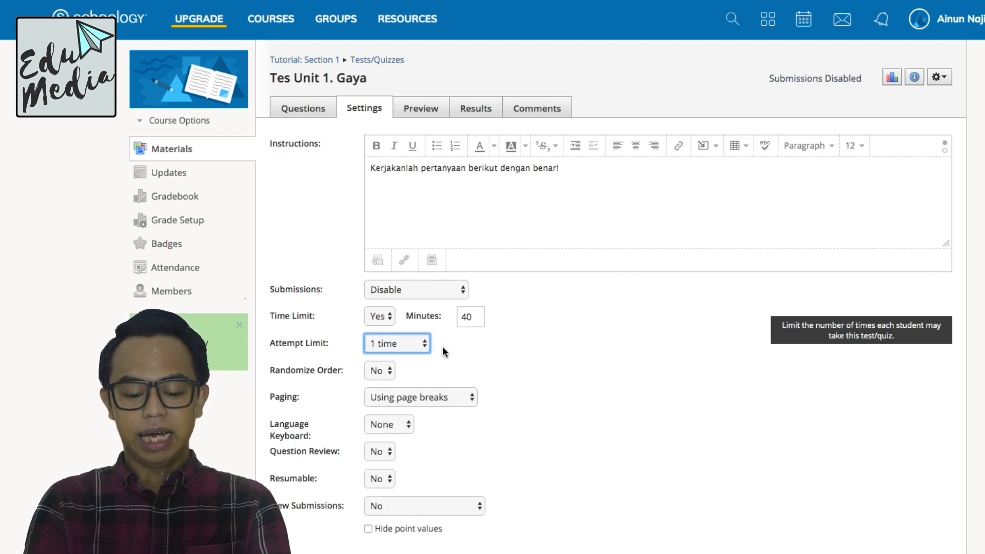
Set the attempt limit to Unlimited and keep grading by Highest score
left_click(405, 343)
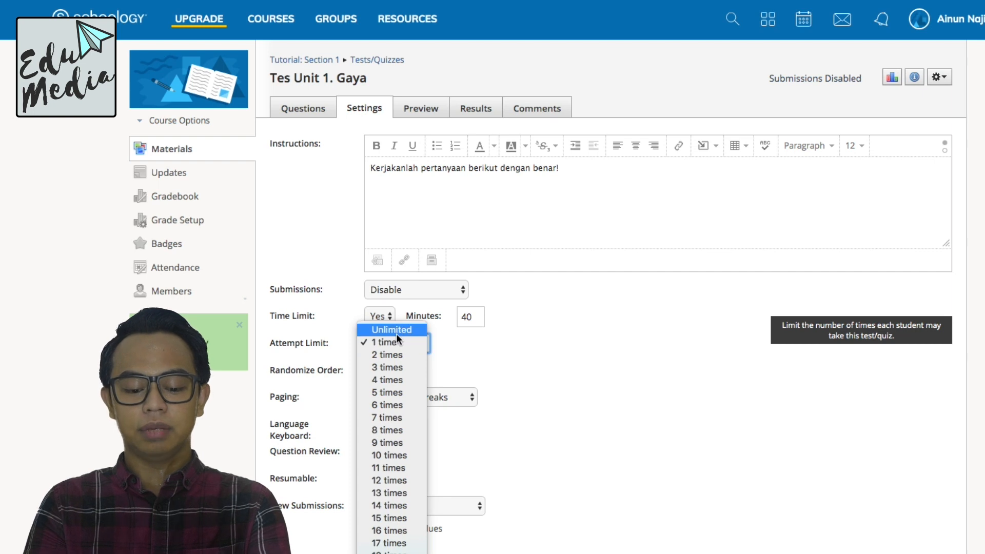
left_click(396, 334)
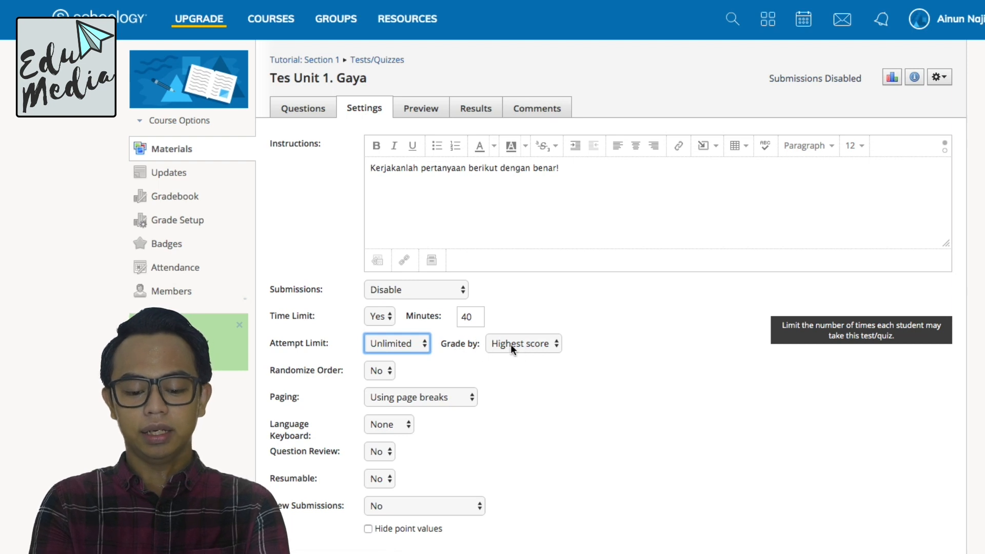
left_click(533, 346)
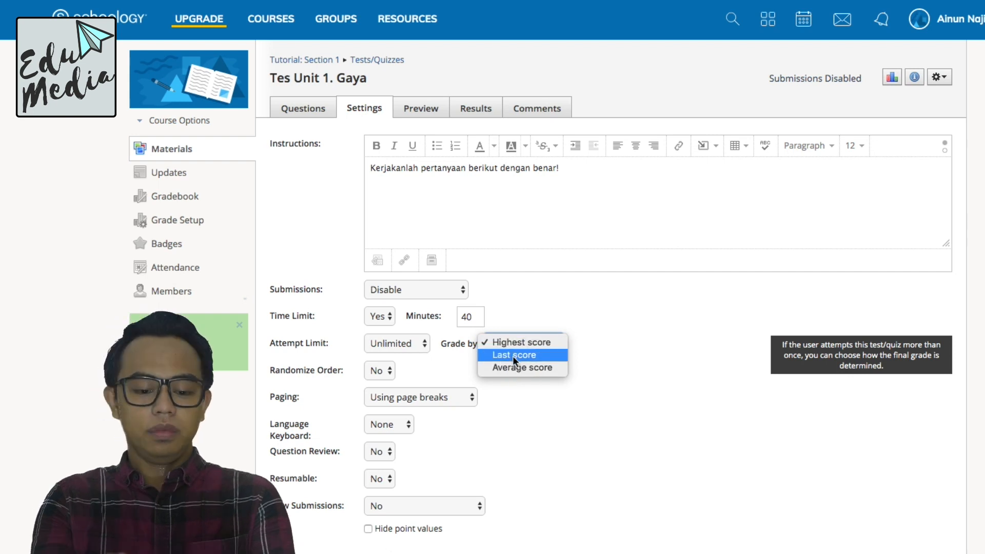
left_click(605, 363)
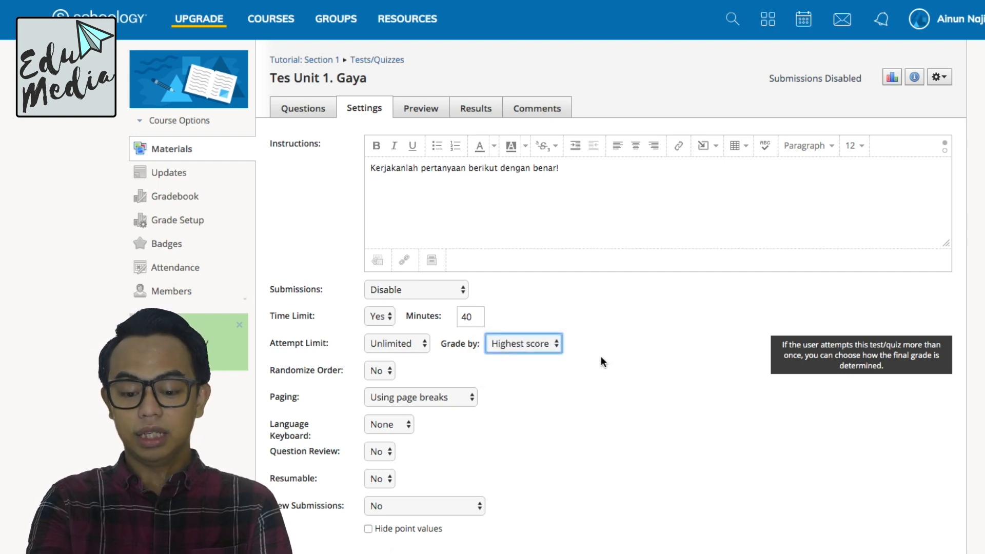
Turn on Randomize Order for the test's questions
left_click(385, 378)
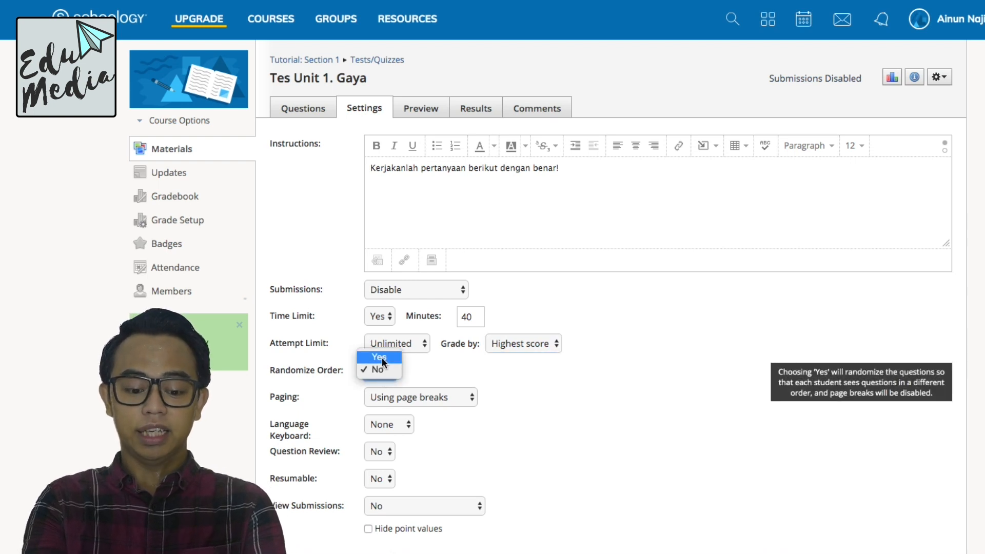
left_click(382, 359)
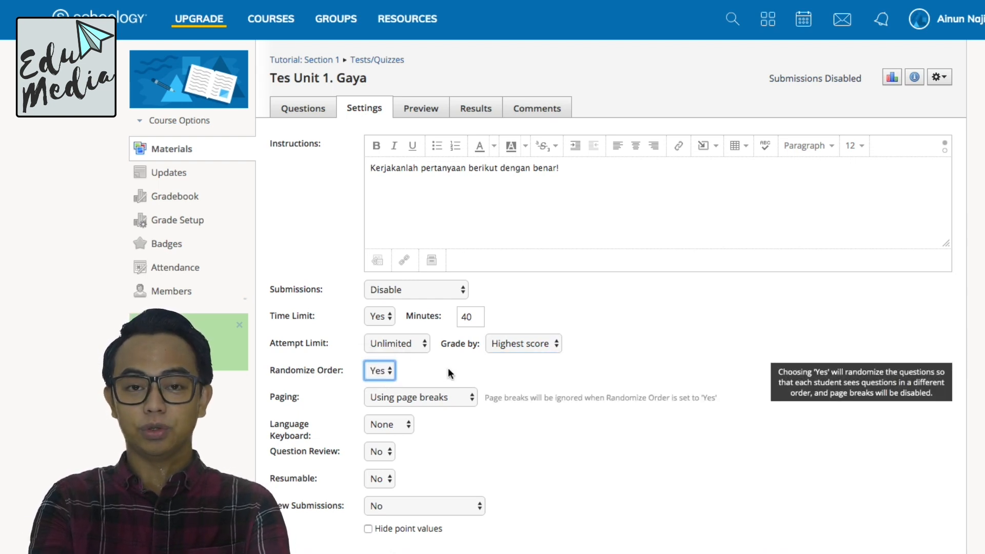
left_click(382, 373)
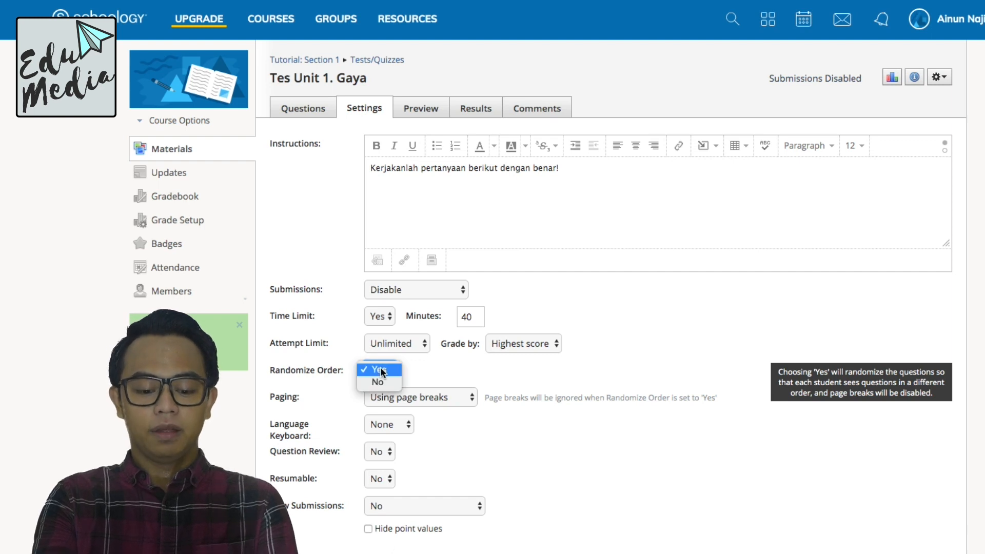
left_click(531, 376)
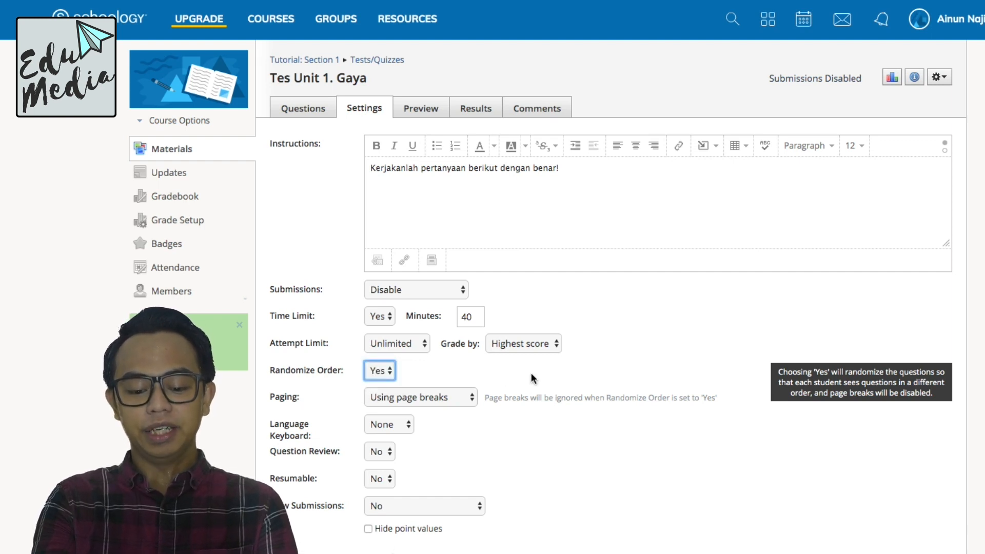
Check the paging and language keyboard options, keeping Using page breaks and None
left_click(408, 395)
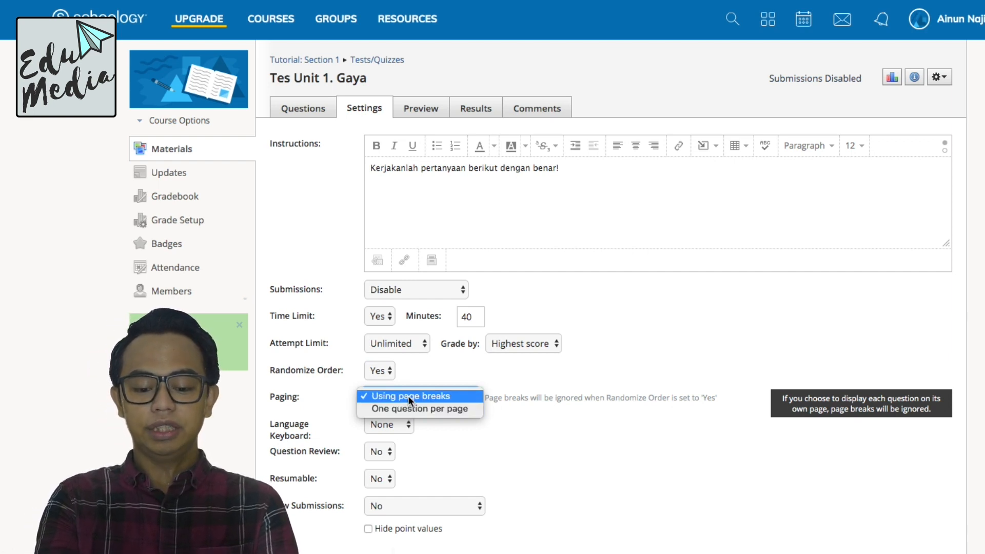
left_click(398, 434)
left_click(398, 430)
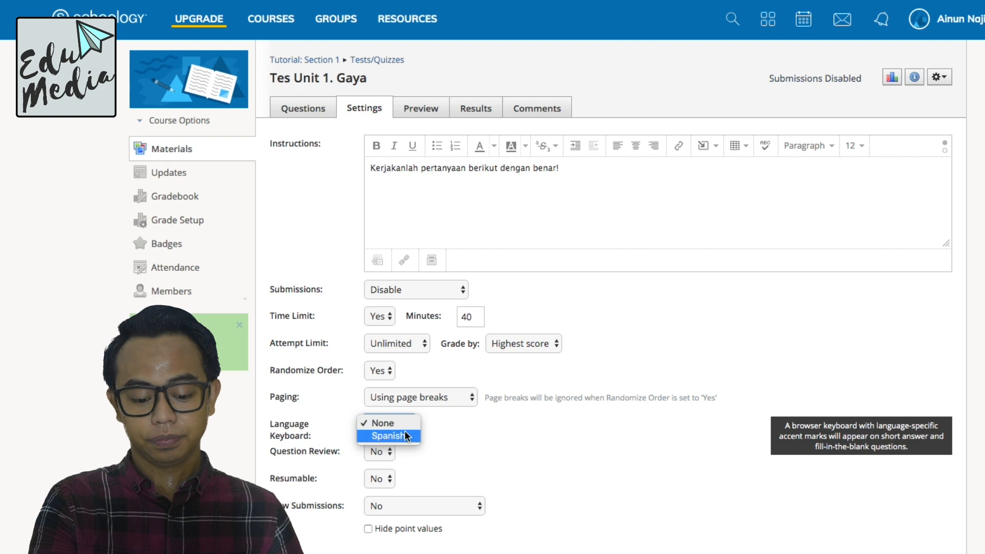
left_click(456, 446)
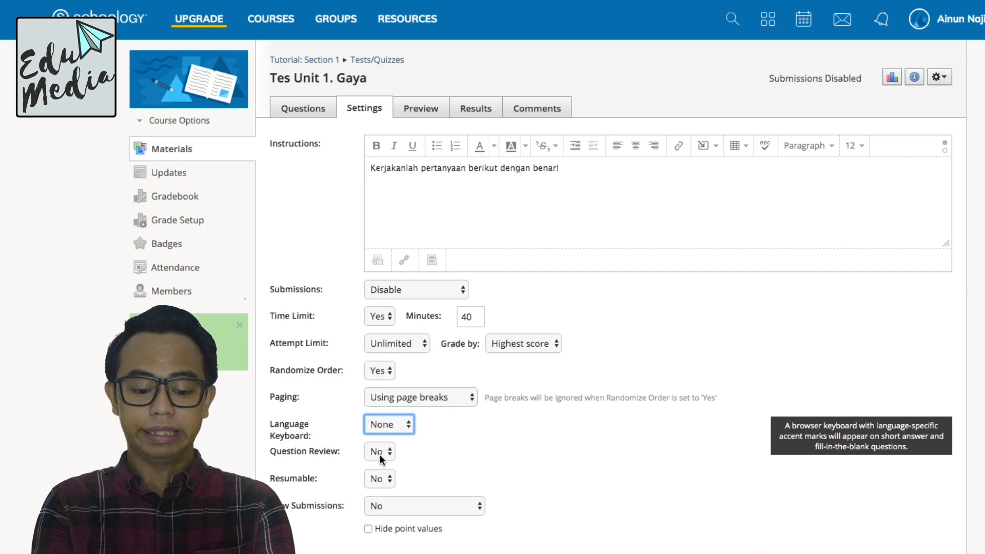
Set Question Review and Resumable to Yes, keep View Submissions at No, and save the test settings
scroll(380, 455, "down", 3)
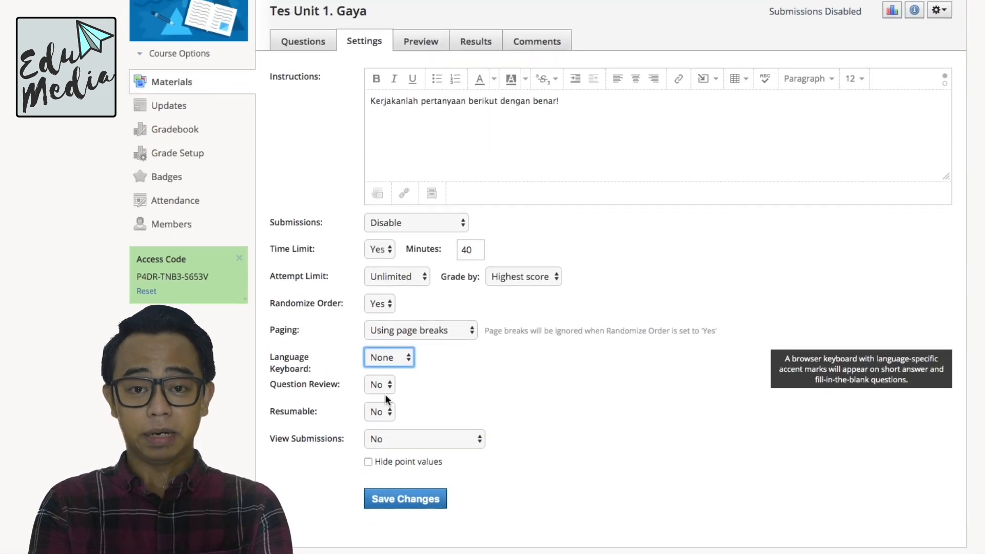
left_click(384, 386)
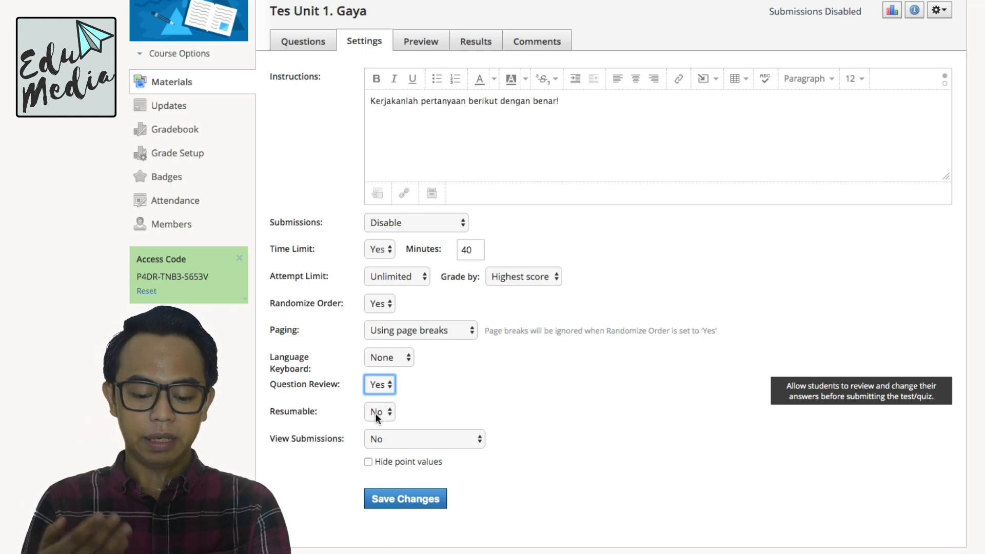
left_click(375, 414)
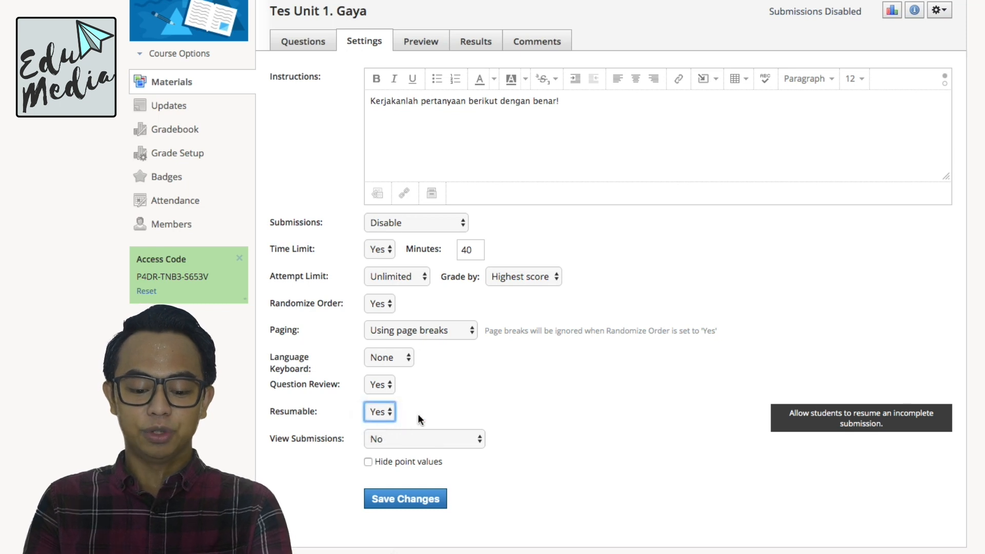
left_click(377, 413)
left_click(475, 398)
left_click(409, 441)
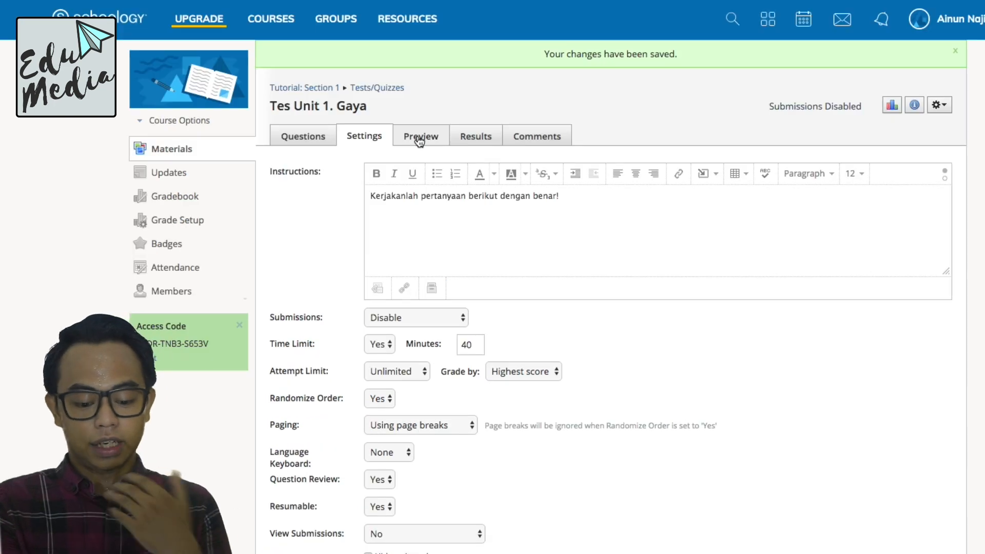
Look through the test's preview and comments areas, including the field for writing a comment
left_click(419, 139)
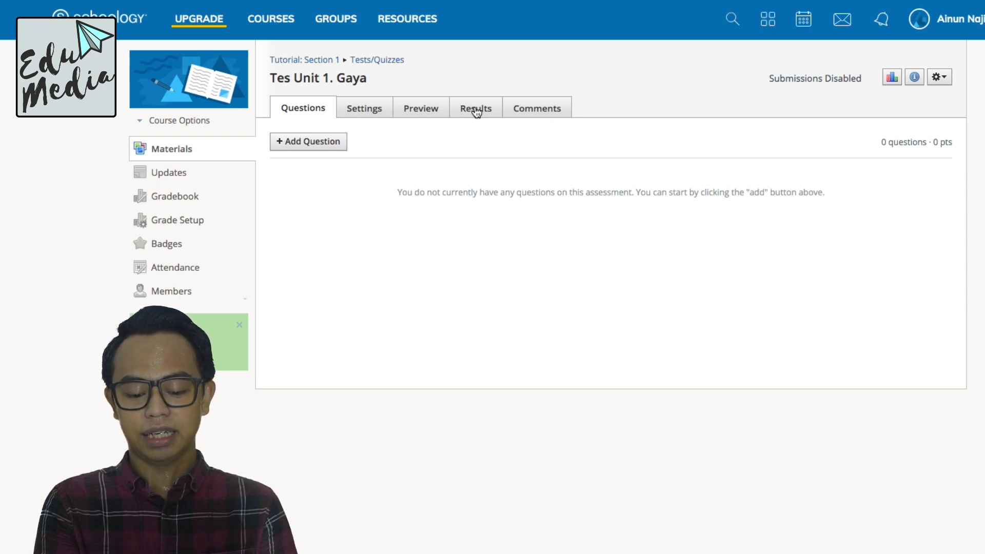
left_click(543, 111)
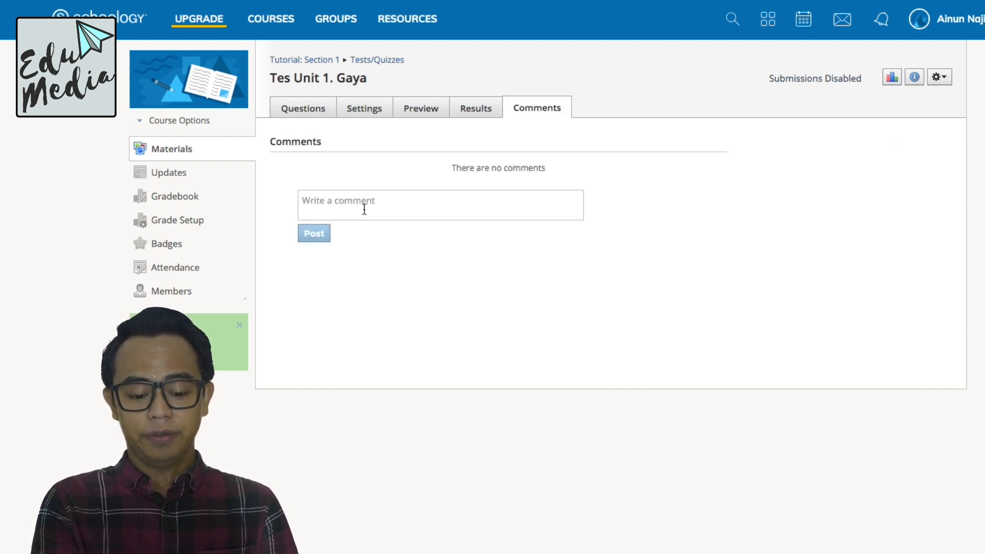
left_click(390, 206)
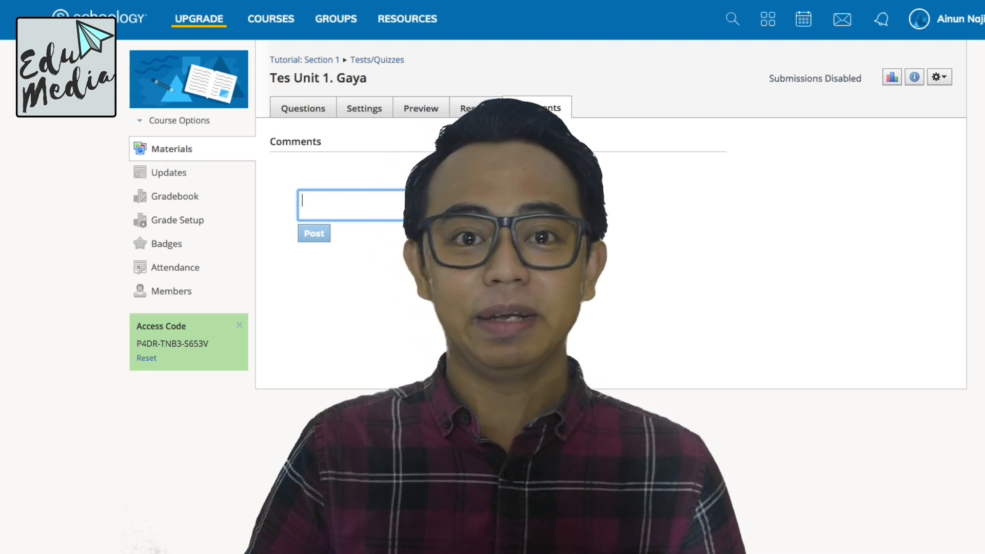
left_click(290, 110)
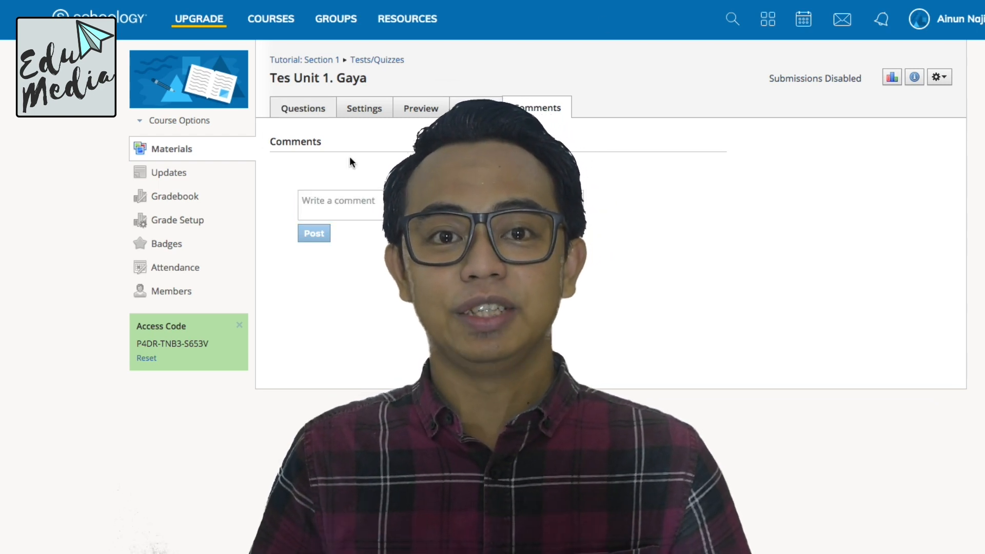